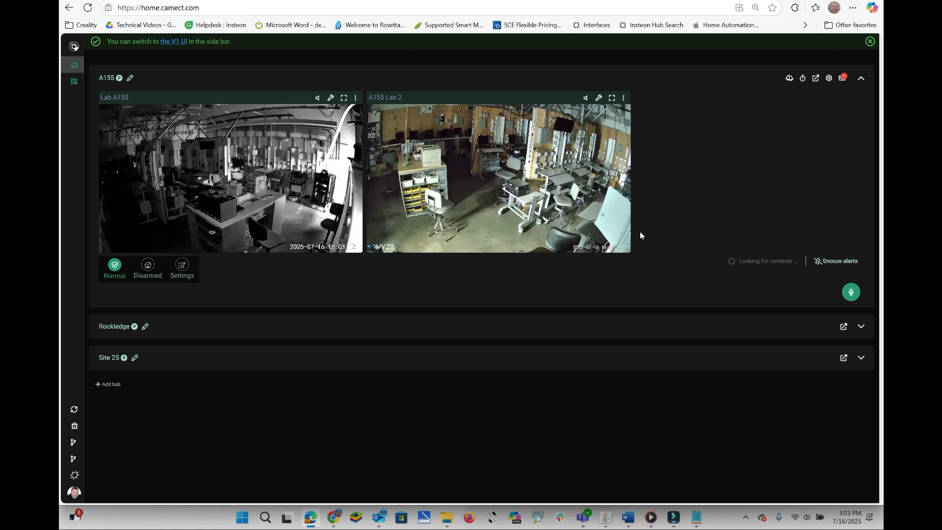
Examine the Stream URL form for adding a single video camera to the A155 hub, and close the hub settings.
click(828, 80)
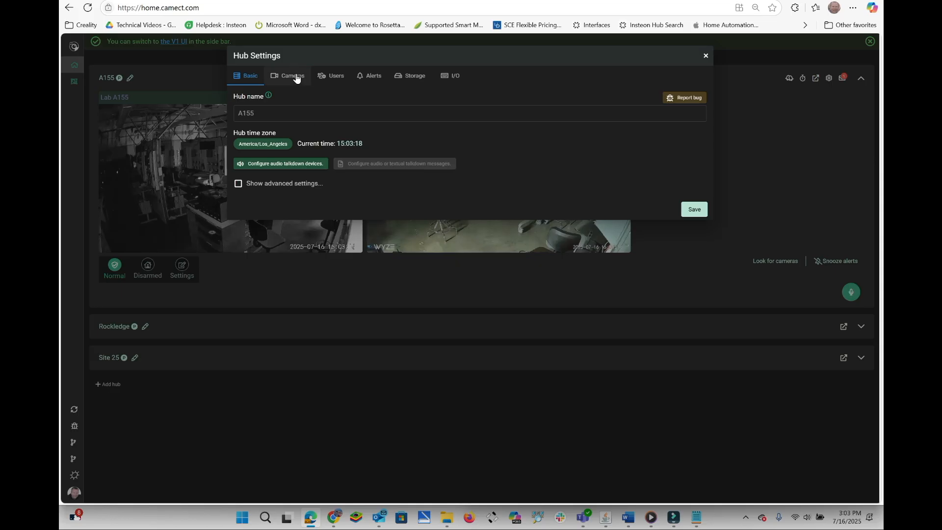
click(296, 75)
click(658, 98)
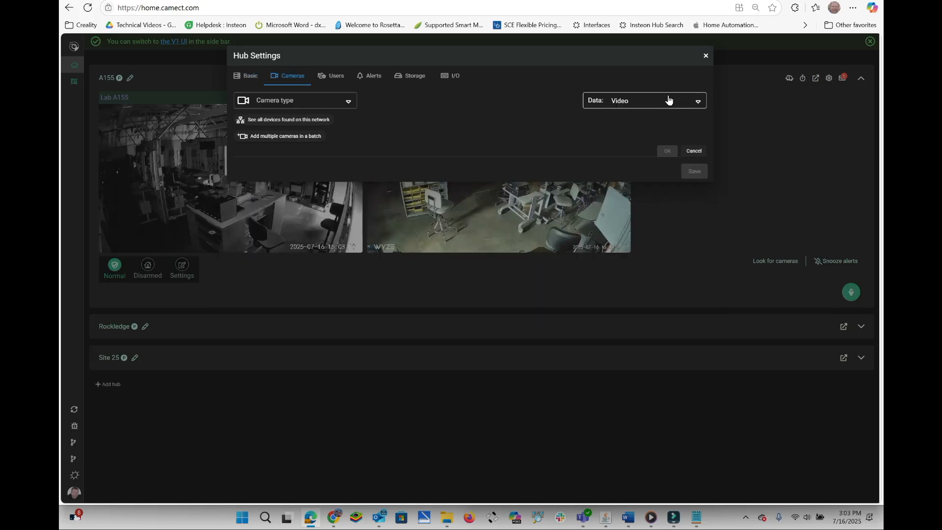
click(303, 102)
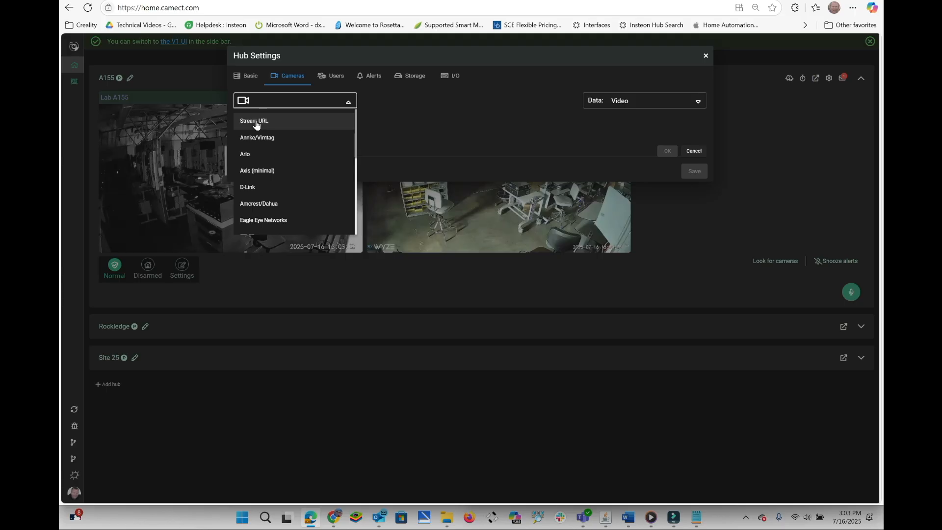
click(257, 123)
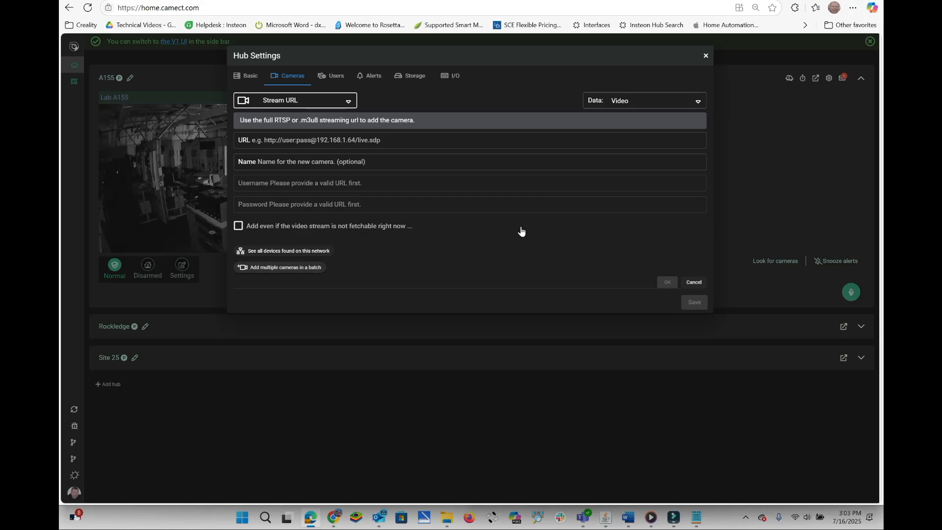
click(706, 55)
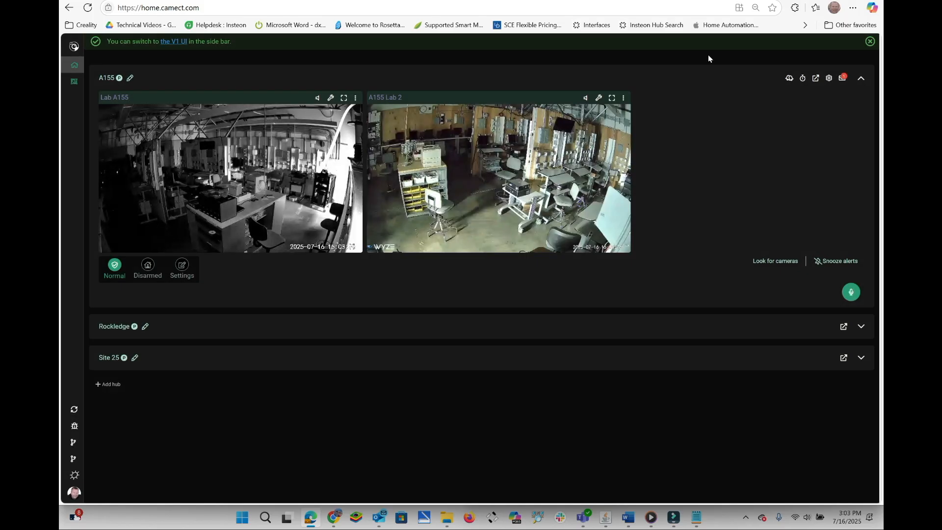
Switch to a blank Notepad document and paste the sample camera line C01,rtsp://192.168.1.64/live1.sdp.
click(265, 517)
click(314, 219)
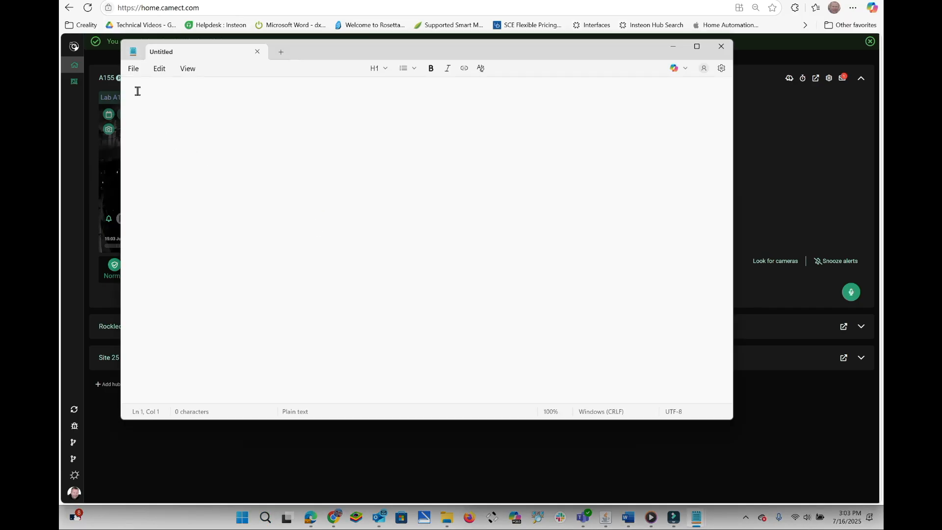
right_click(138, 95)
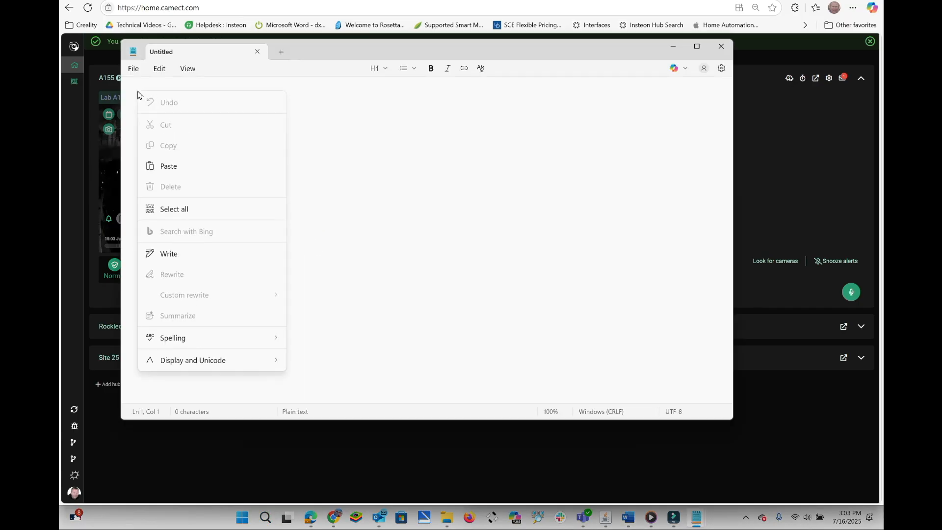
click(168, 164)
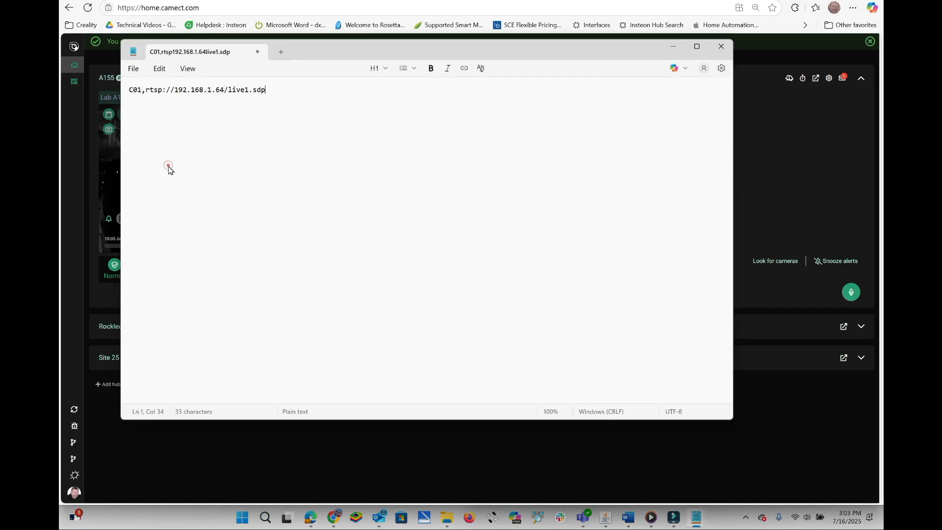
Replace the camera name C01 in the first line with Front Dock.
click(142, 89)
key(BackSpace)
key(BackSpace)
key(BackSpace)
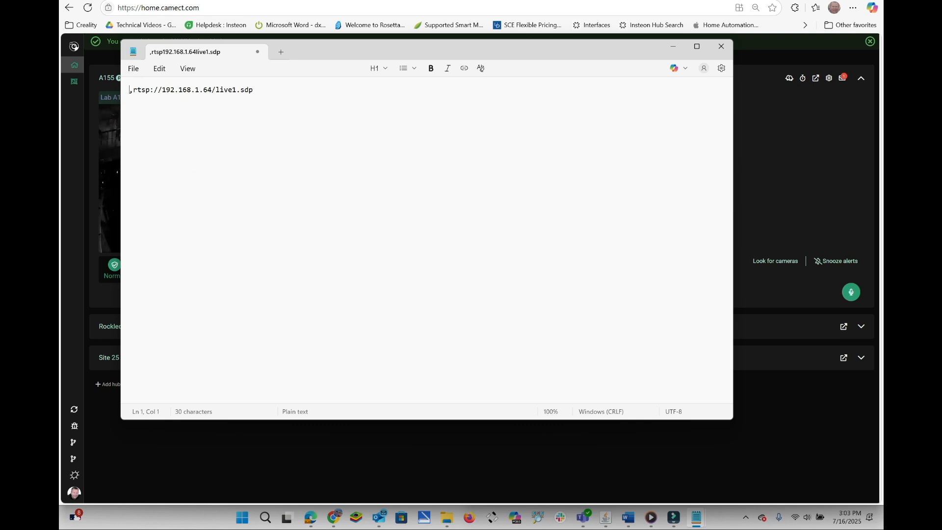
text(Fron)
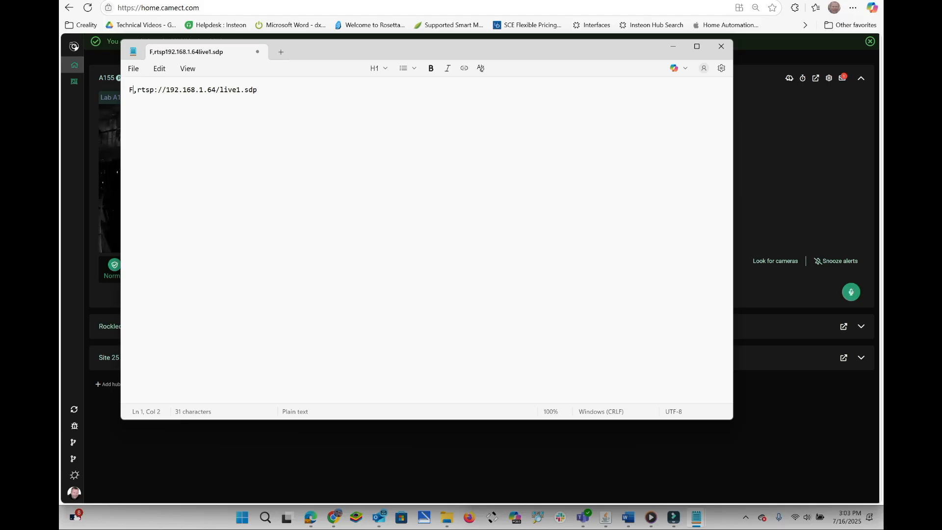
text(t D)
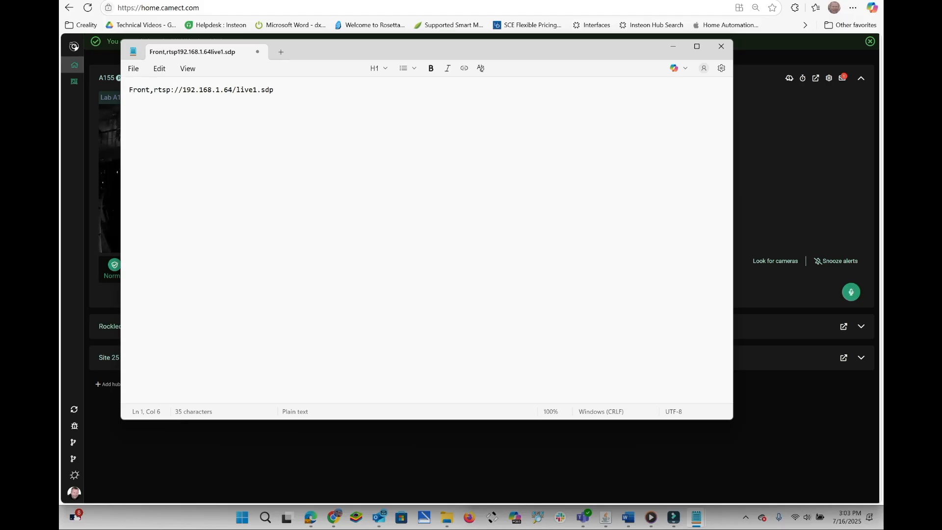
text(ock)
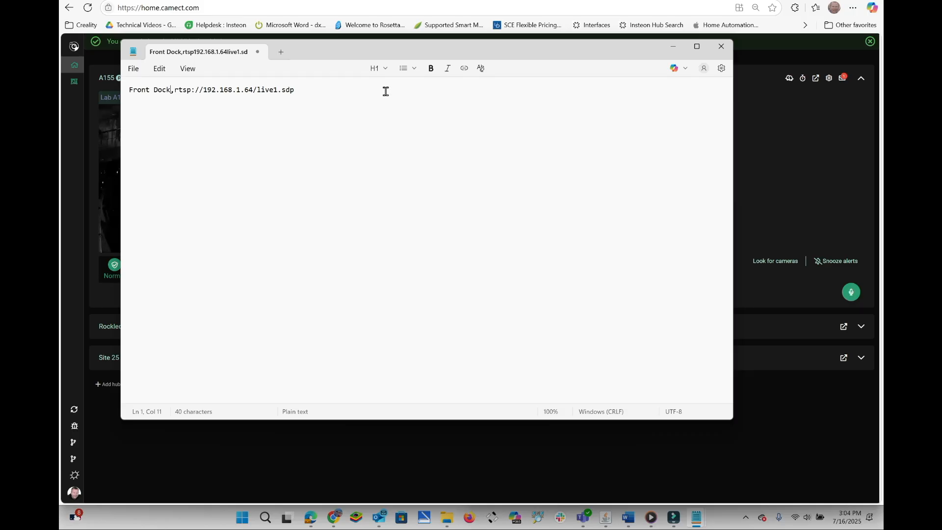
Paste the sample camera line again on a new line below the Front Dock entry.
click(300, 90)
key(Return)
right_click(143, 103)
click(169, 175)
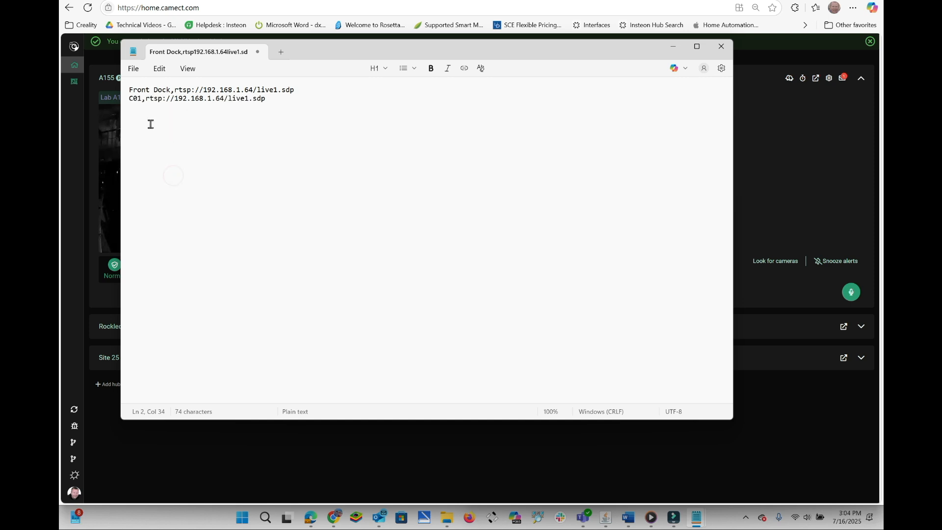
In the second line, set the camera name to Rear Door and the RTSP address to 192.168.1.65.
double_click(140, 98)
key(BackSpace)
key(BackSpace)
key(Return)
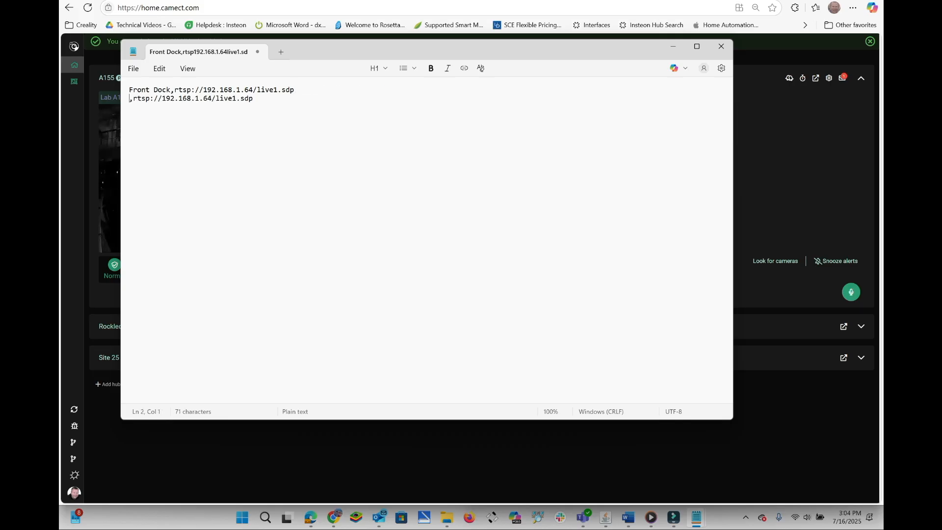
text(Rear Door)
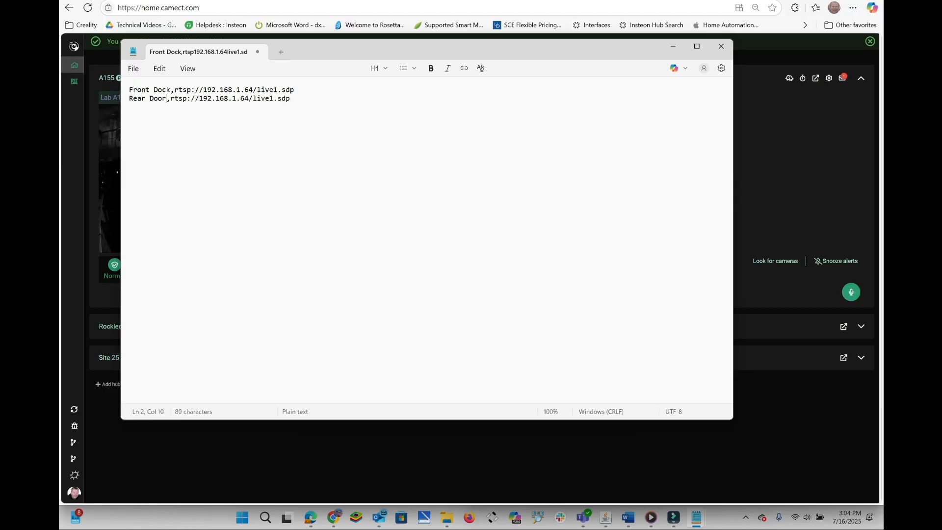
click(246, 98)
key(BackSpace)
text(5)
Save the camera list as Batch.csv and close Notepad.
click(133, 69)
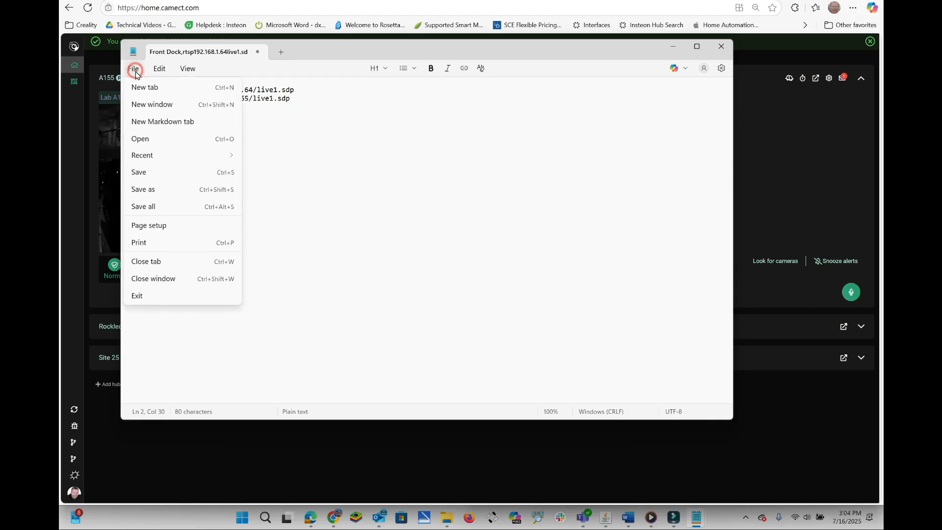
click(150, 192)
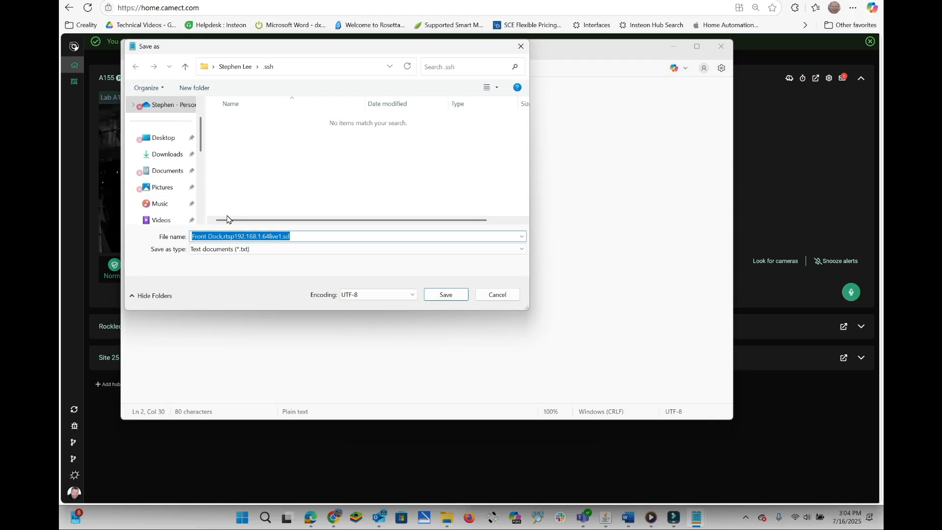
click(296, 231)
key(BackSpace)
key(BackSpace)
key(BackSpace)
key(BackSpace)
key(BackSpace)
key(BackSpace)
key(BackSpace)
key(BackSpace)
key(BackSpace)
key(BackSpace)
key(BackSpace)
key(BackSpace)
key(BackSpace)
key(BackSpace)
key(BackSpace)
key(BackSpace)
key(BackSpace)
key(BackSpace)
key(BackSpace)
key(BackSpace)
key(BackSpace)
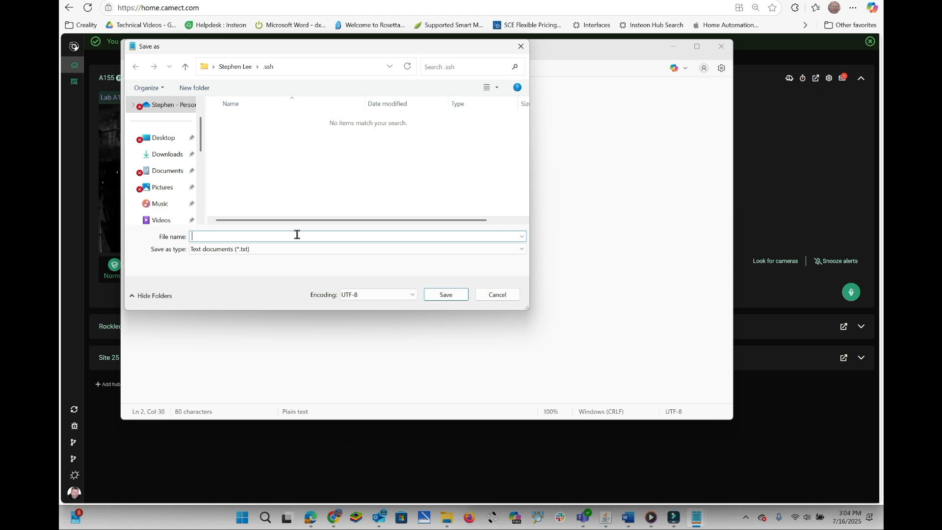
text(Batch.csv)
click(444, 295)
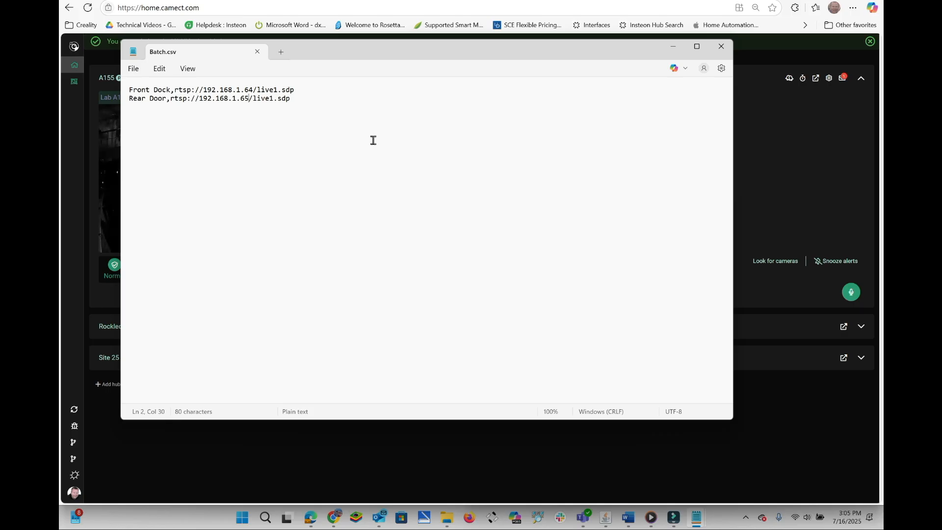
click(722, 47)
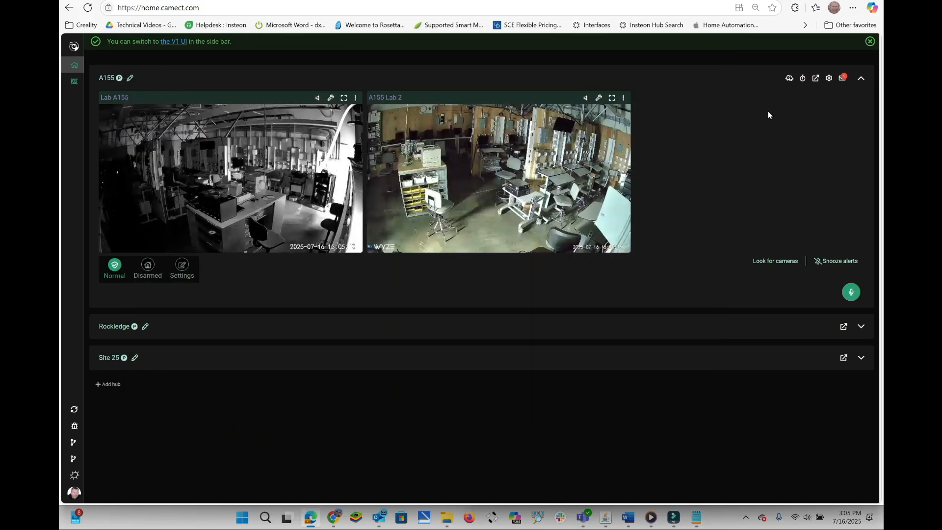
Open the option for adding multiple cameras in a batch in the A155 hub's camera settings.
click(829, 80)
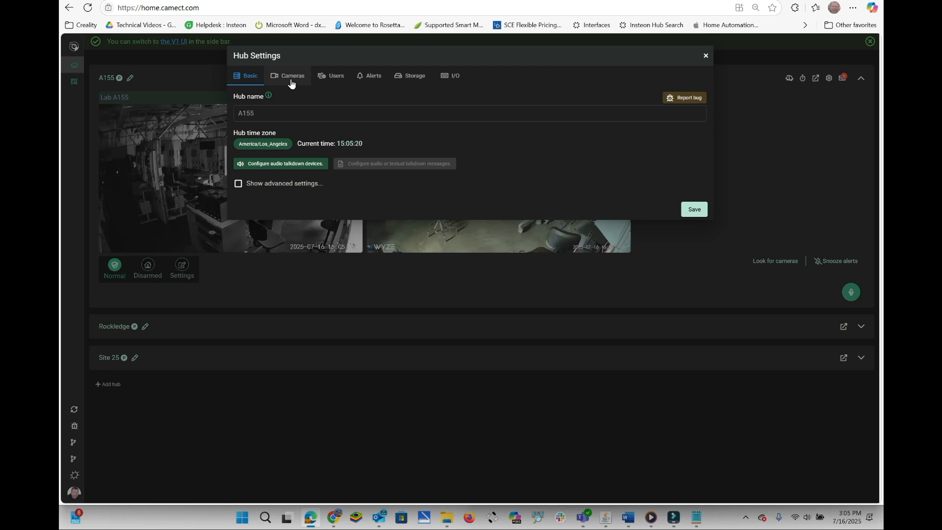
click(291, 81)
click(676, 112)
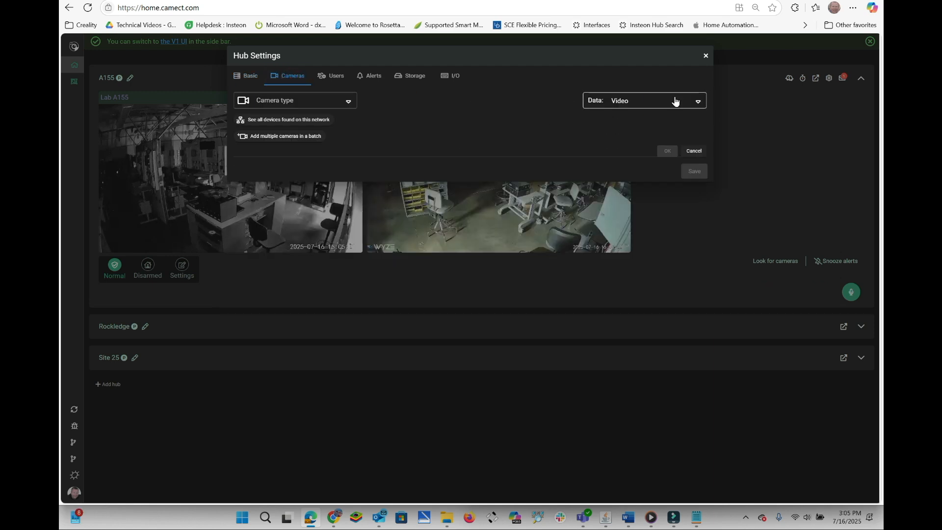
click(286, 135)
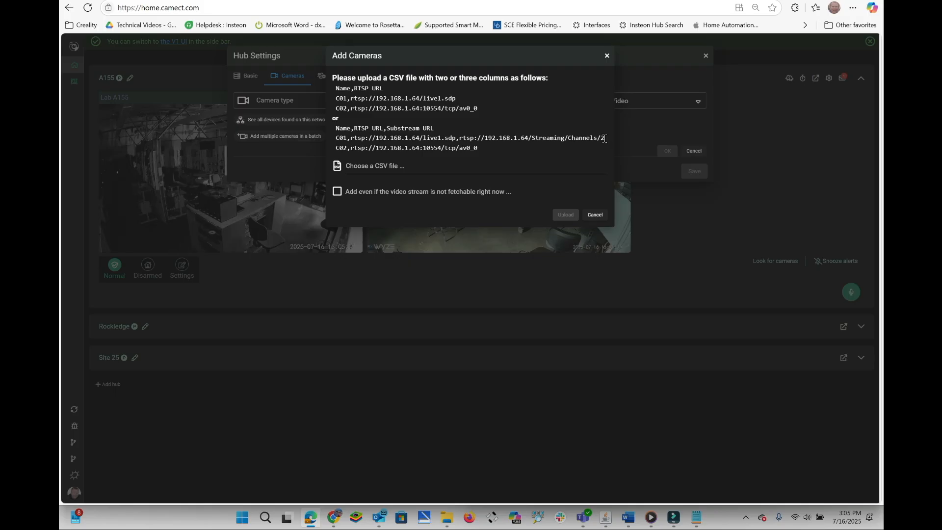
Choose Camera File from the Downloads folder as the CSV file and upload it to the hub.
click(360, 167)
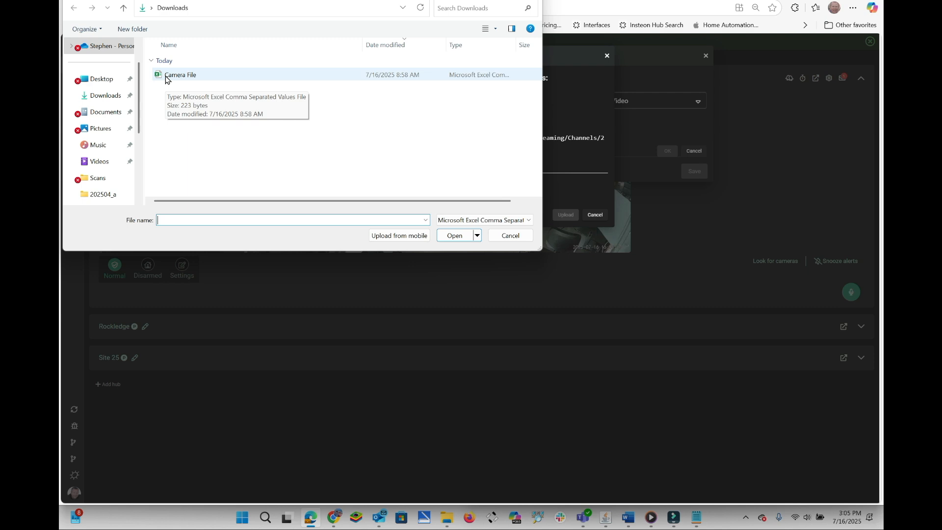
click(179, 75)
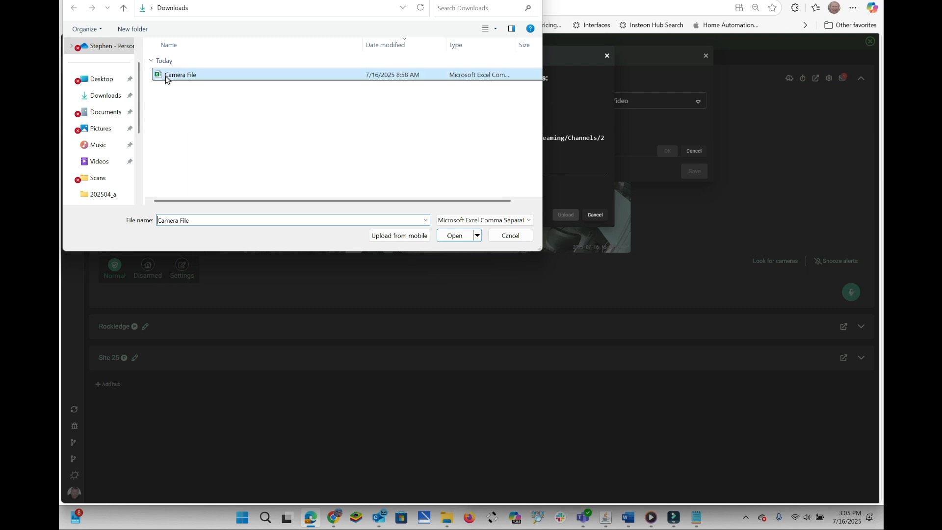
click(454, 235)
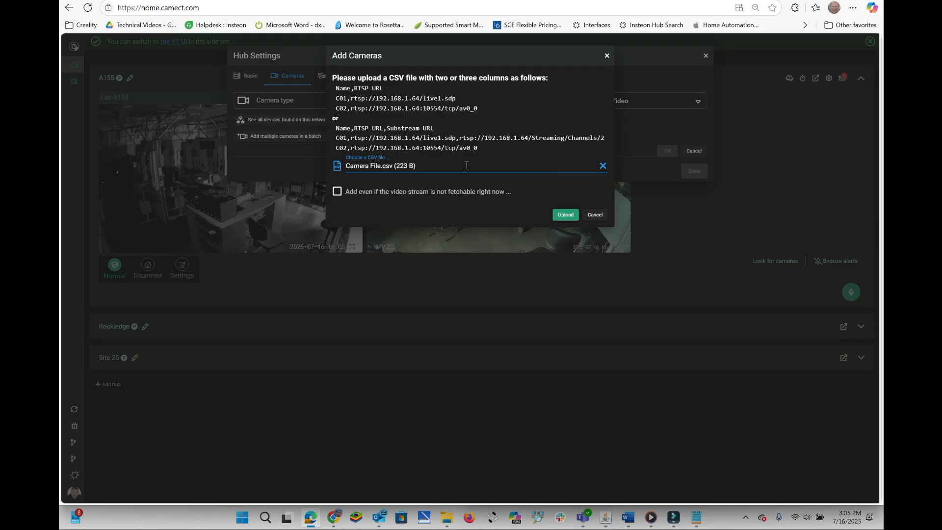
click(564, 215)
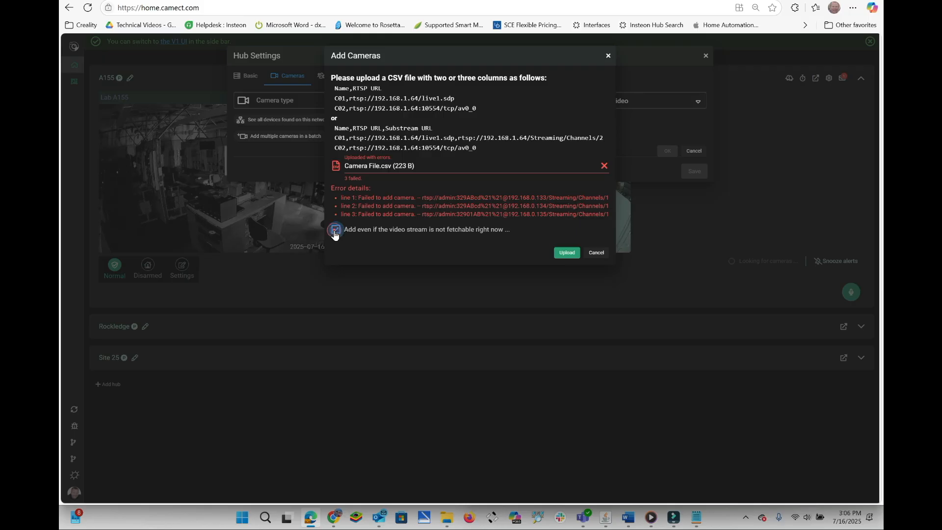
Upload Camera File.csv again with cameras added even if their video stream is not fetchable, and close the hub settings.
click(566, 253)
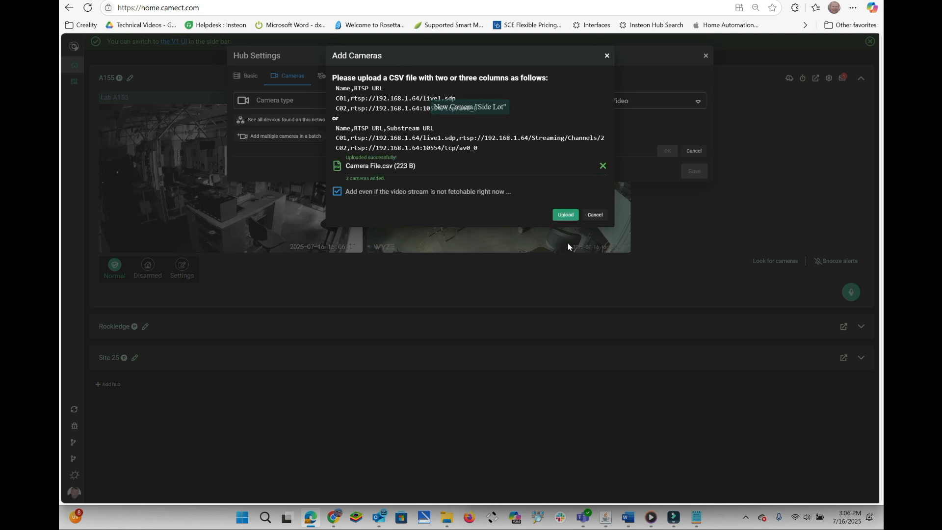
click(595, 214)
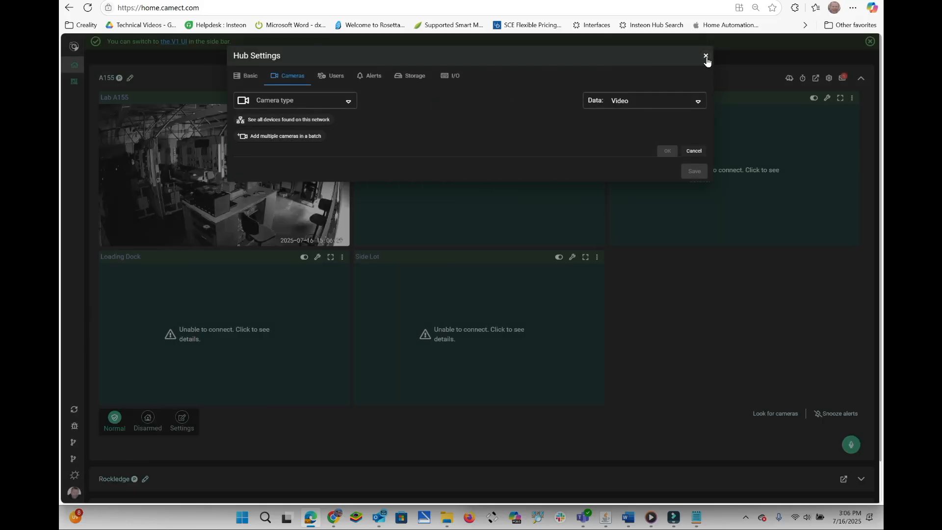
click(705, 57)
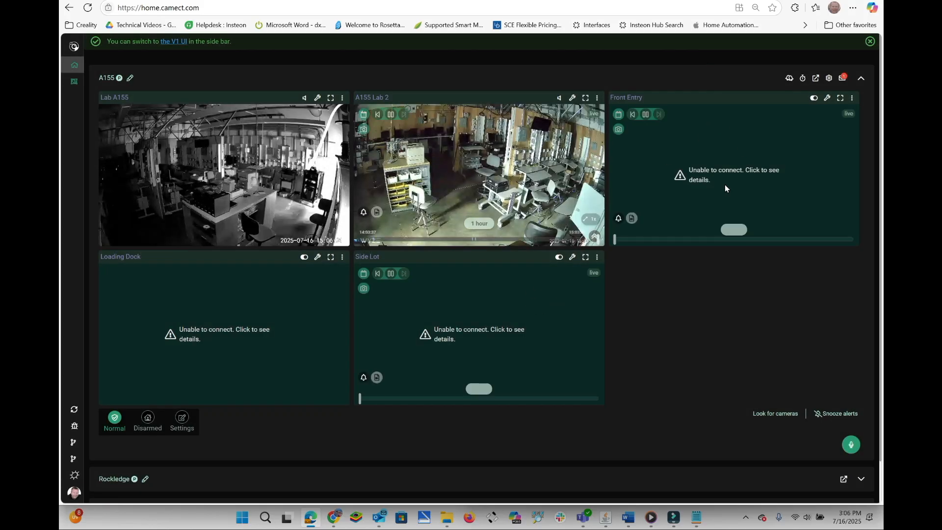